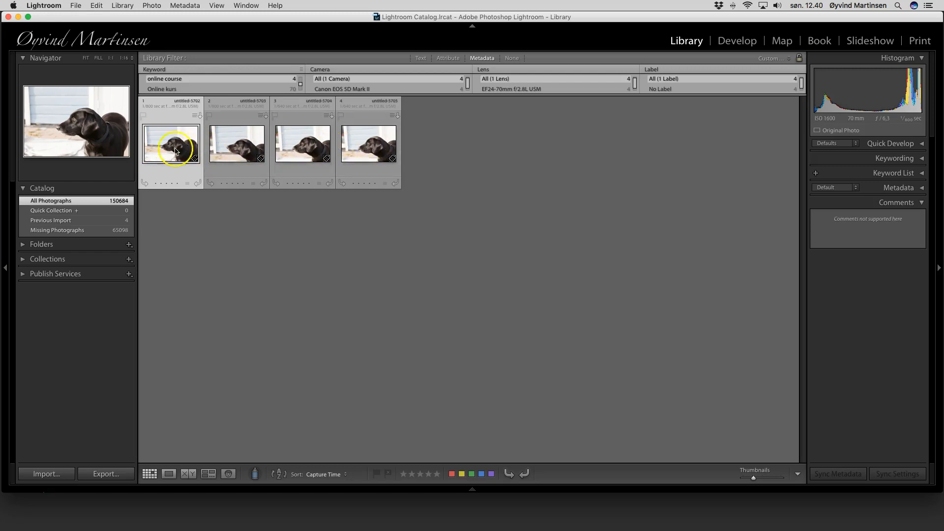
Step: Review the four dog photos enlarged, adding the fourth to the Quick Collection and rating it five stars
left_click(173, 151)
double_click(173, 150)
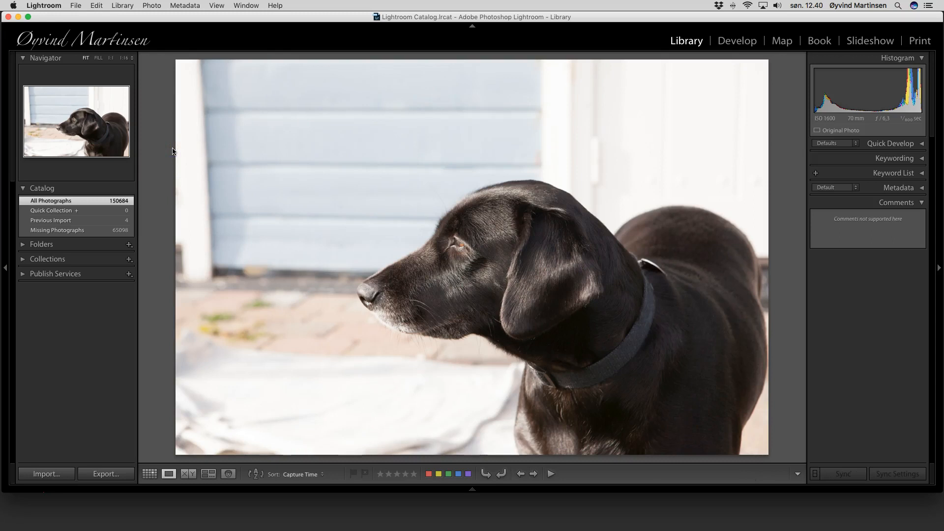
key("Right")
key("Right")
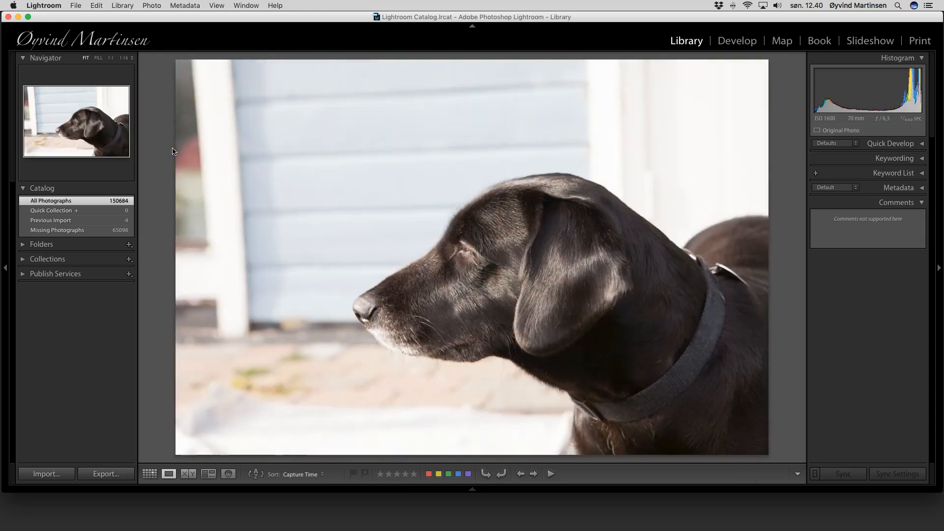
key("Right")
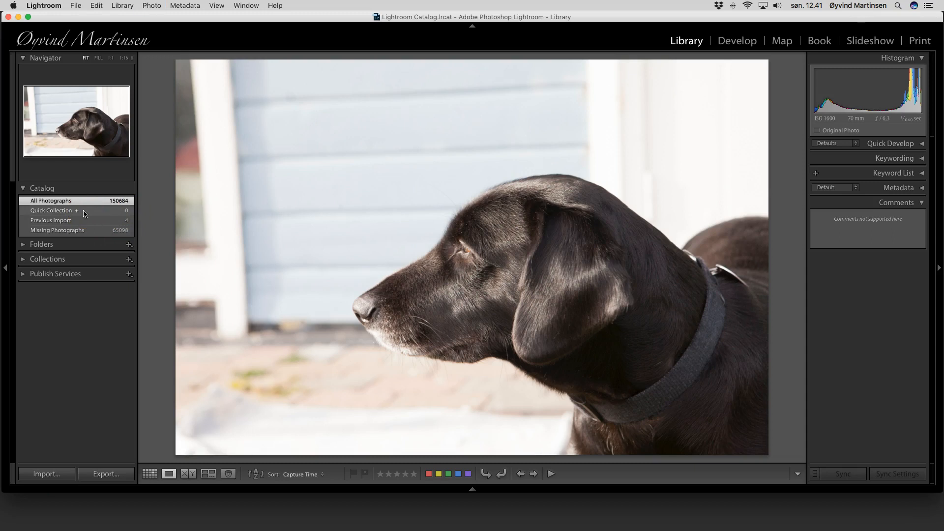
key("b")
left_click(149, 474)
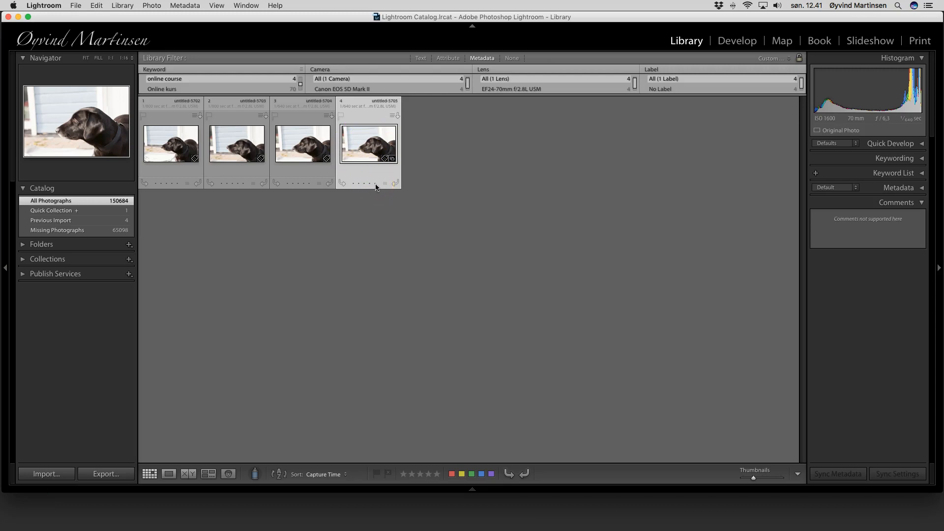
left_click(375, 185)
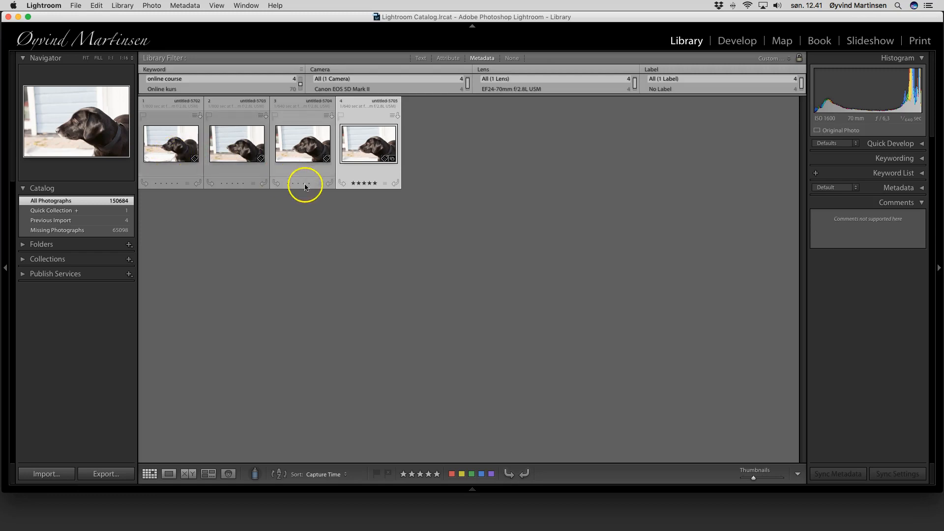
Step: Flag the first three dog photos as rejected
left_click(298, 153)
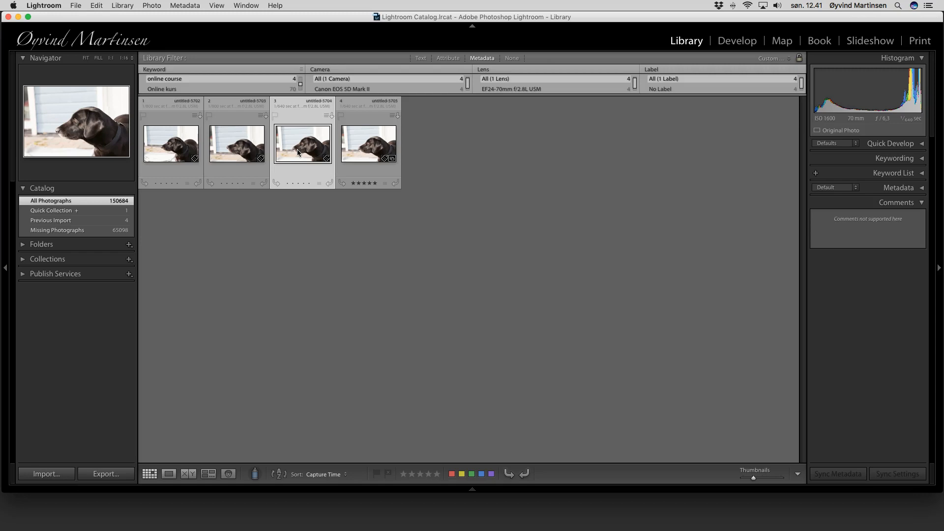
key("x")
left_click(232, 150)
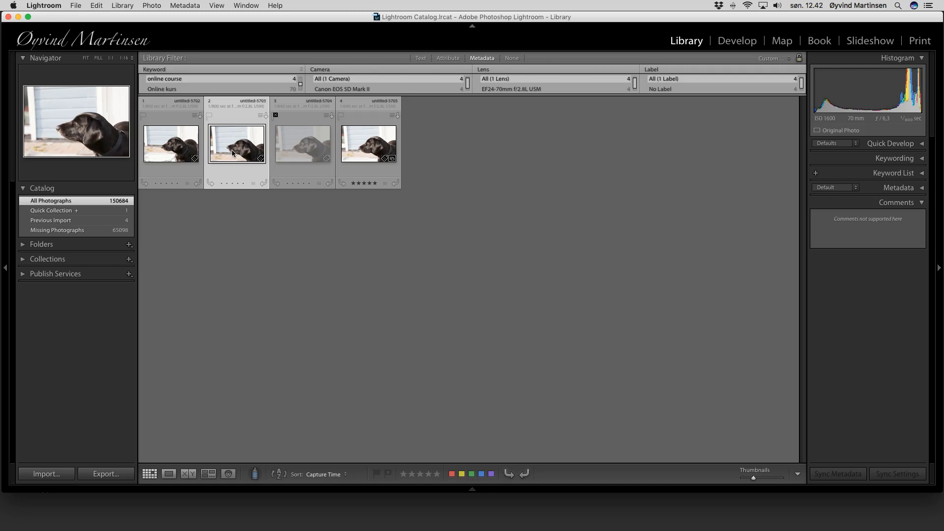
key("x")
left_click(164, 148)
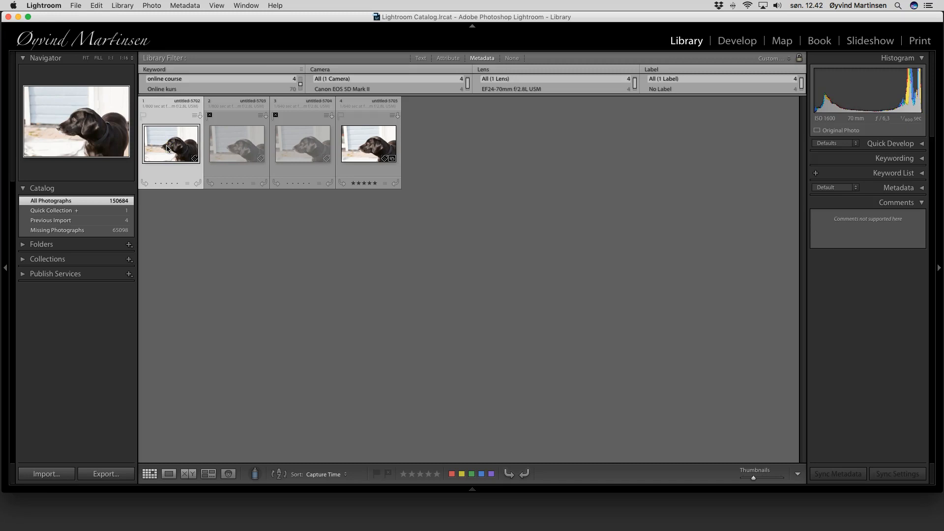
key("x")
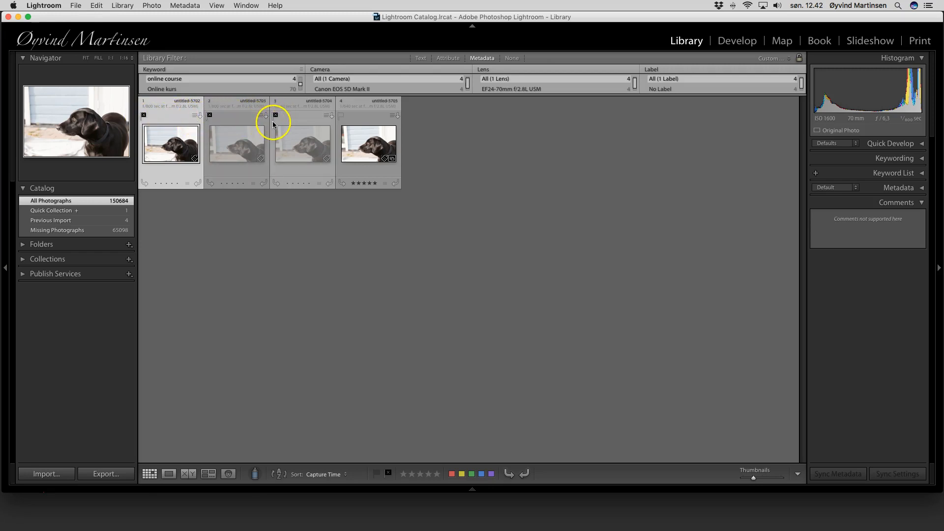
Step: Delete the rejected photos from disk
left_click(153, 6)
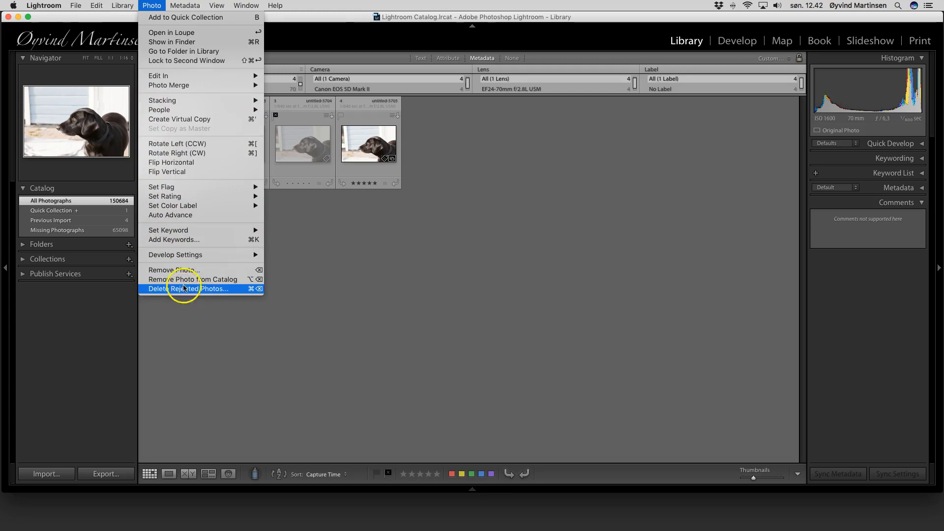
left_click(151, 7)
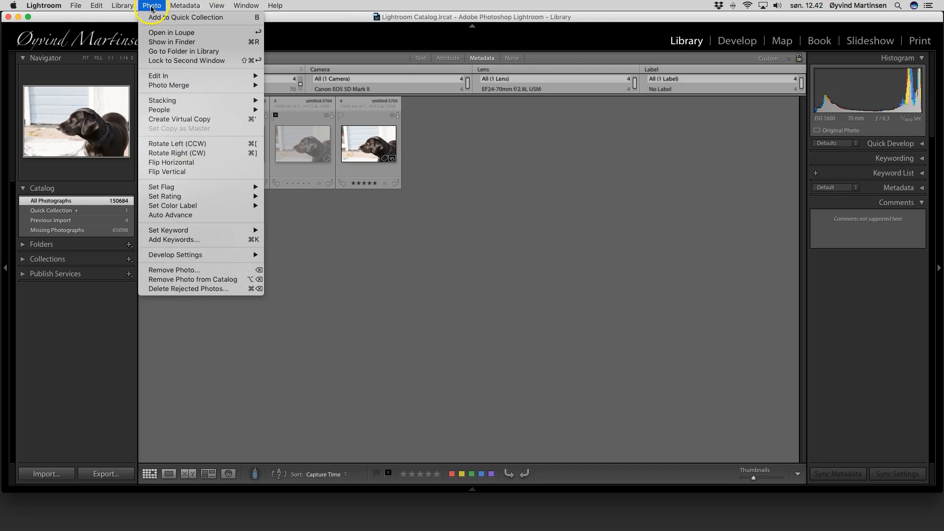
left_click(167, 290)
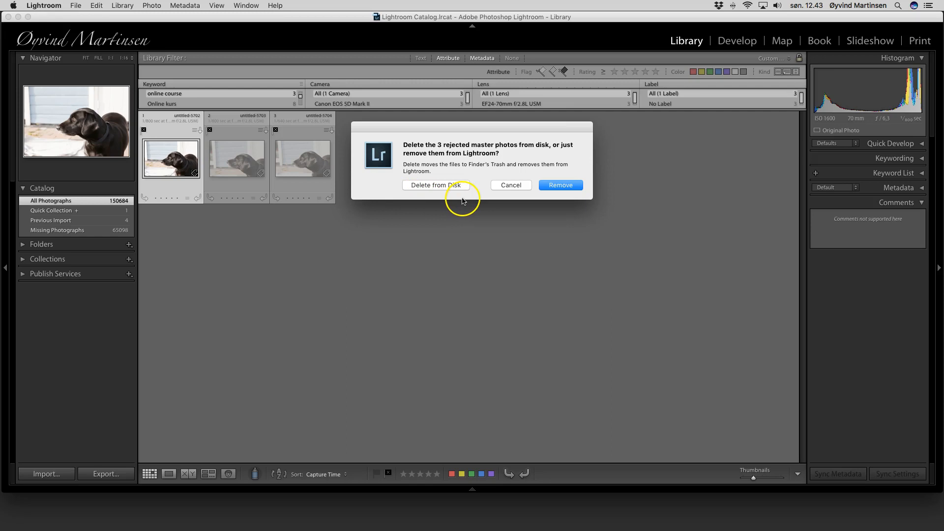
left_click(431, 186)
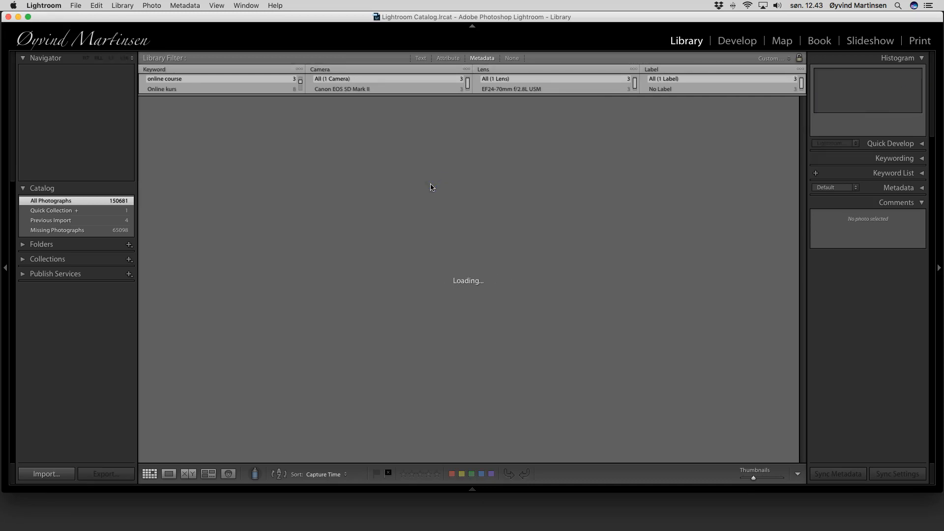
left_click(434, 191)
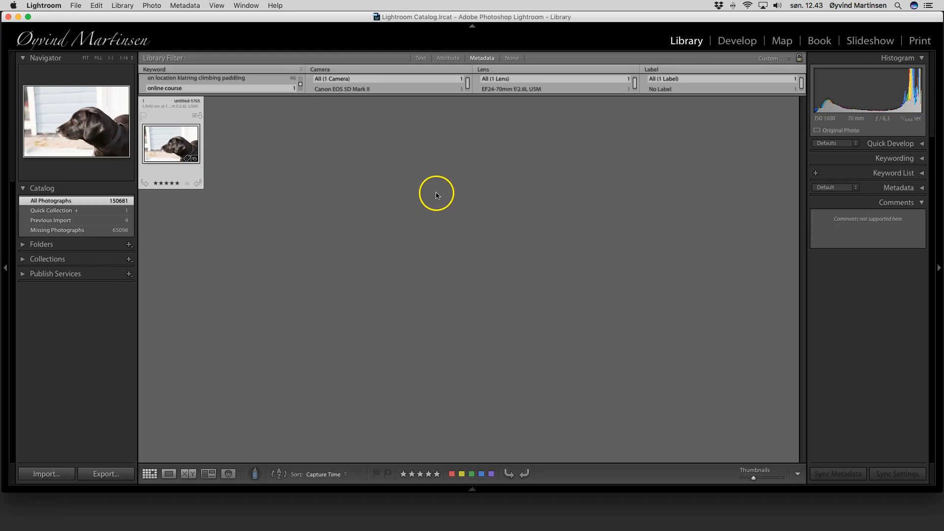
Step: Inspect the remaining dog photo enlarged and display the contents of the Quick Collection
double_click(176, 146)
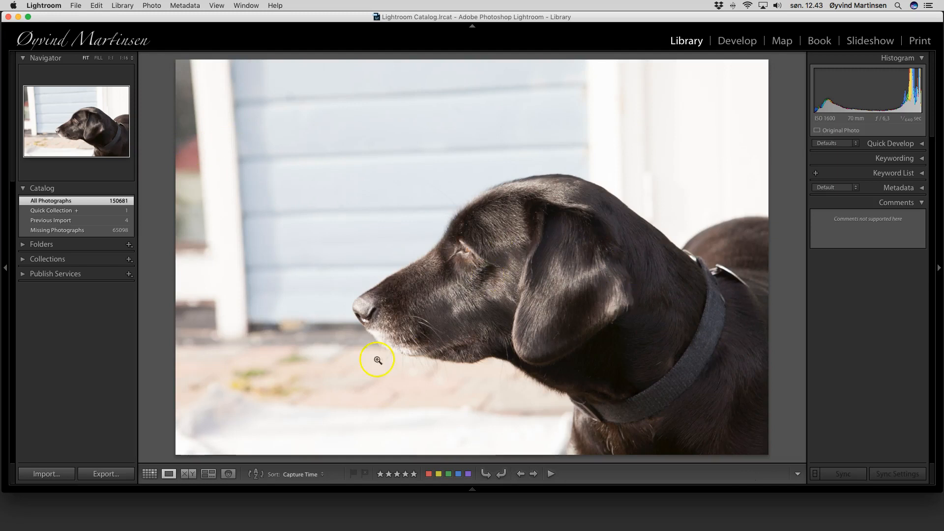
left_click(150, 473)
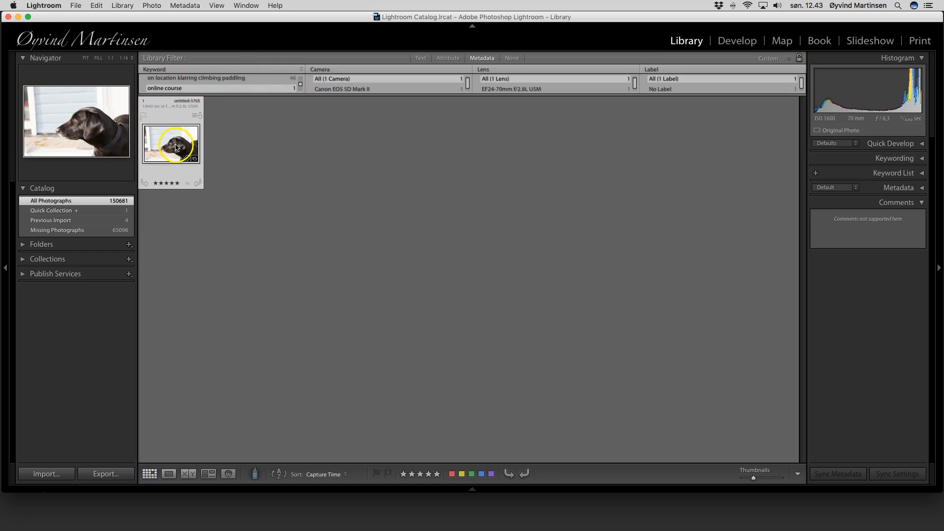
left_click(66, 211)
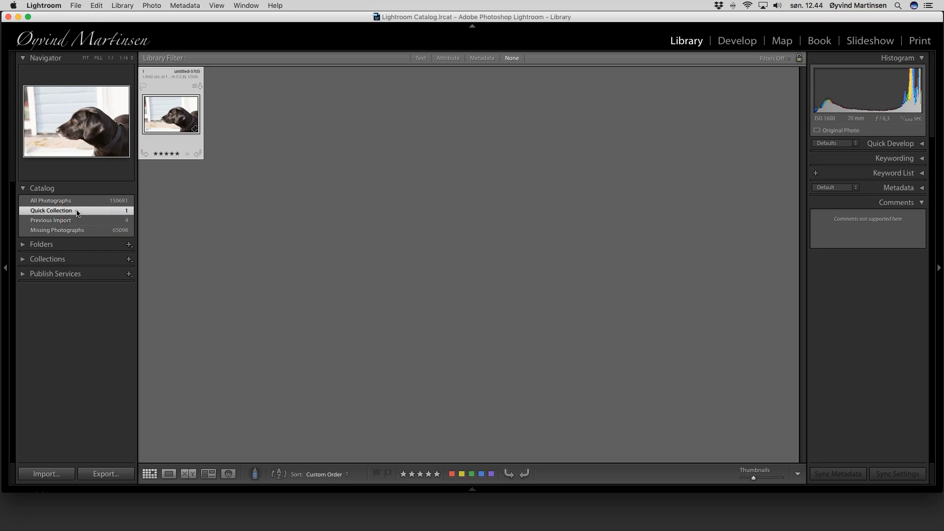
Step: Look through the list of existing collections and collapse it again
left_click(23, 259)
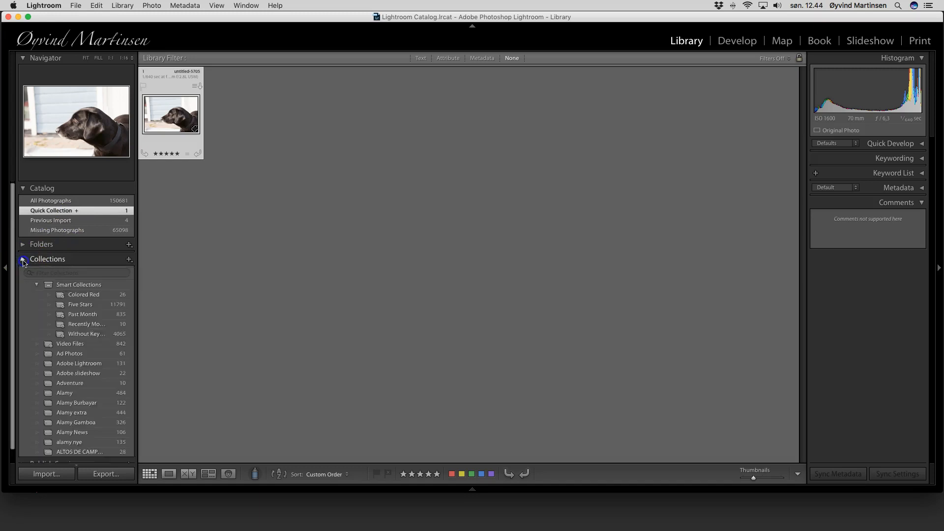
scroll(73, 295, "up", 5)
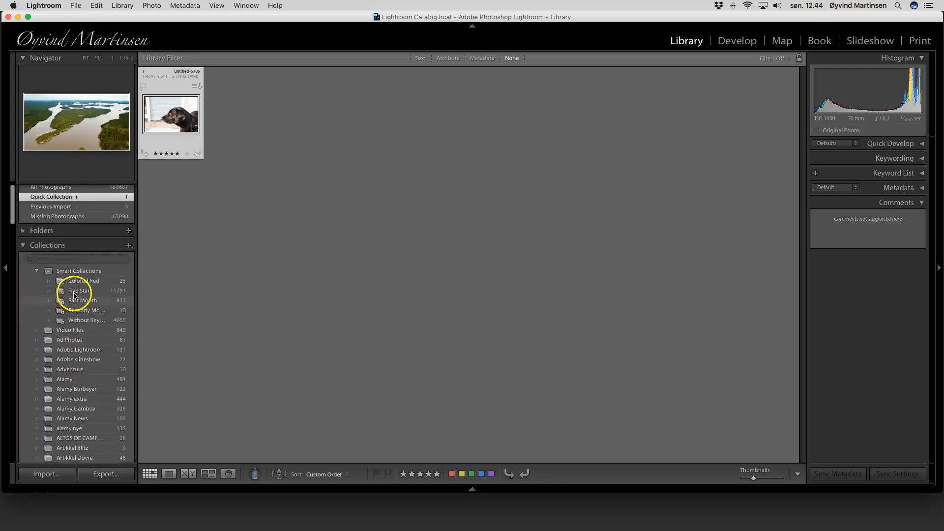
left_click(23, 259)
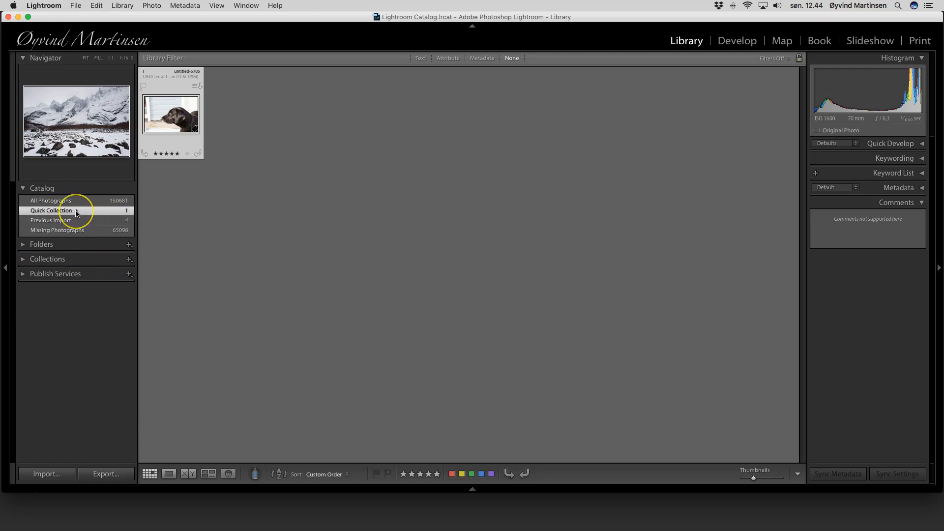
Step: Save the Quick Collection as a collection named Dog, with the Quick Collection cleared after saving
right_click(77, 213)
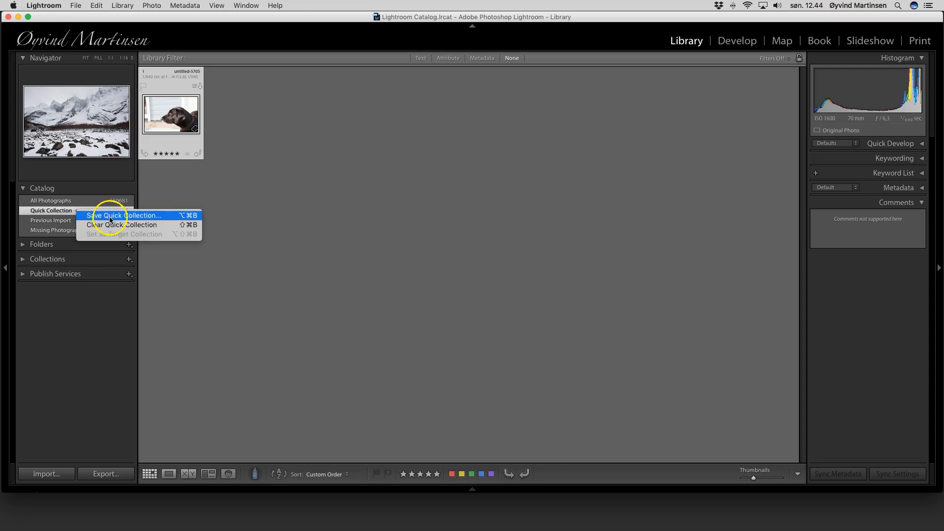
left_click(199, 206)
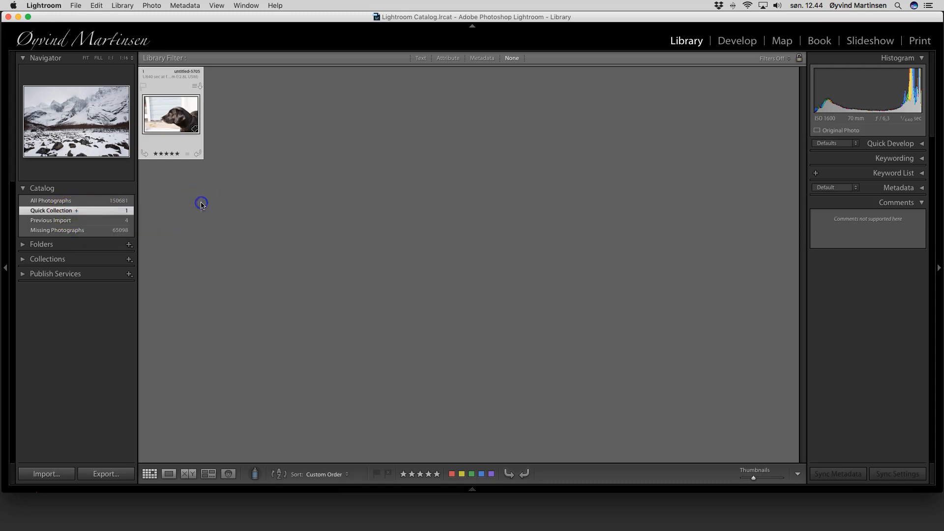
right_click(75, 210)
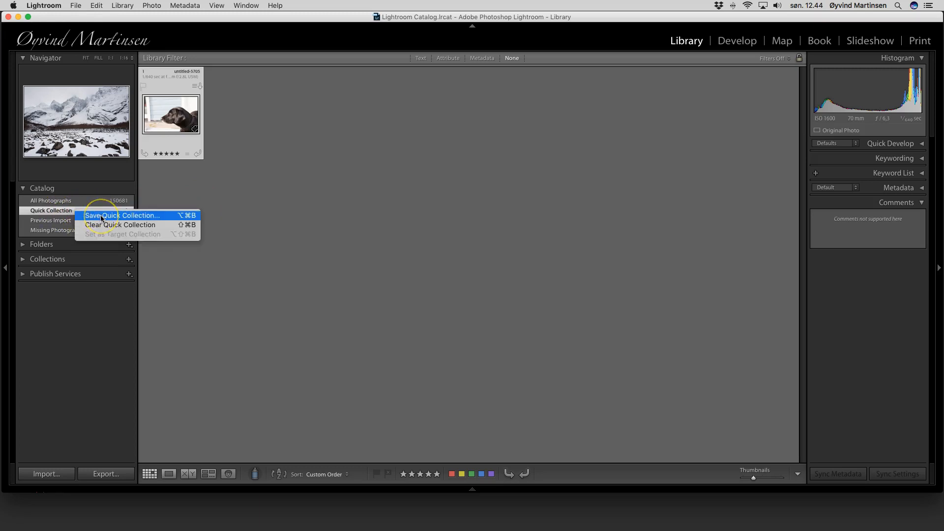
left_click(100, 215)
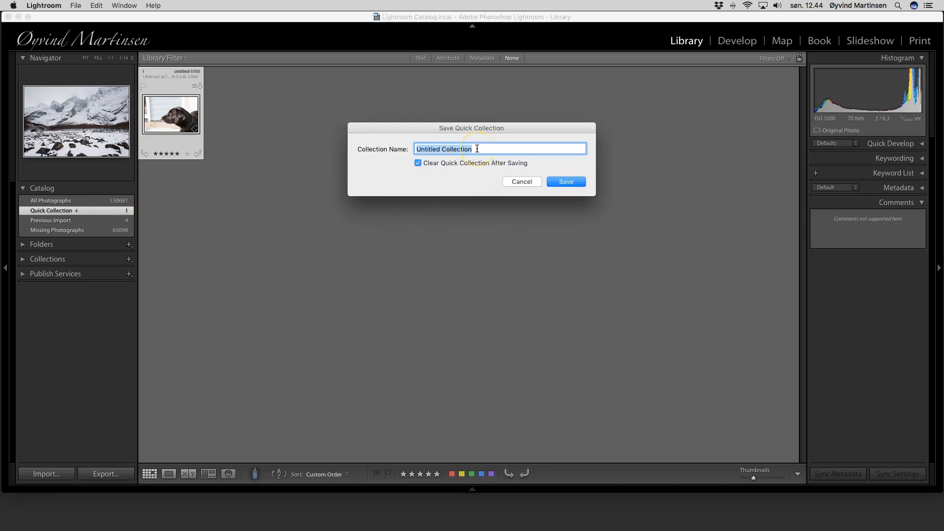
key("BackSpace")
type("Do")
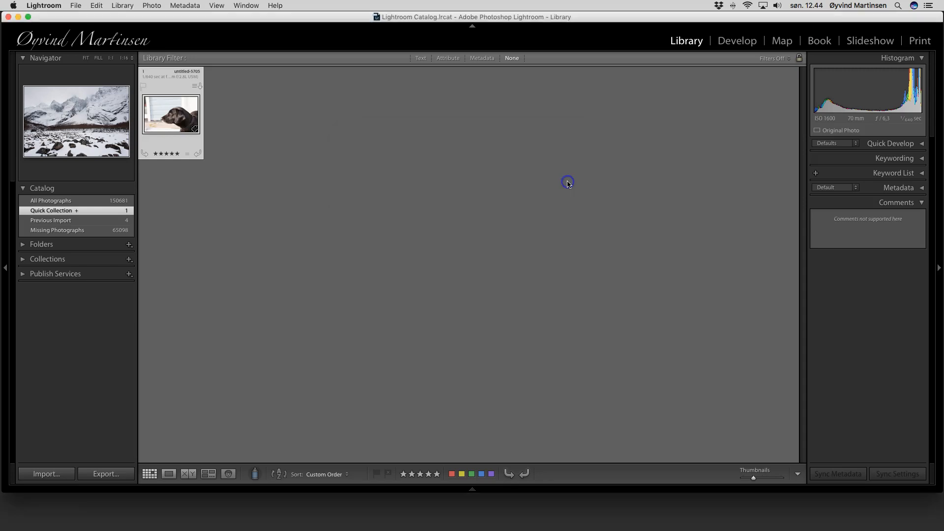
left_click(220, 120)
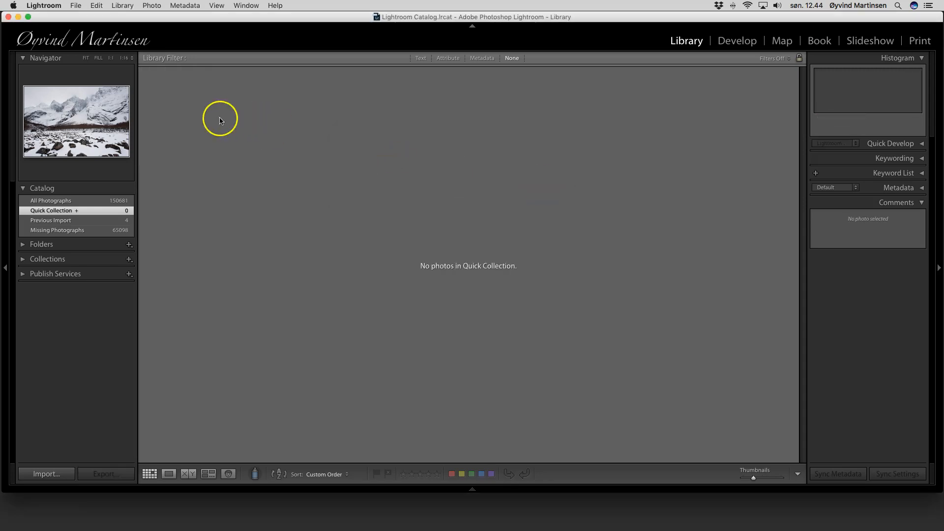
Step: Find the Dog collection among the collections, show its photo, and collapse the collections list
left_click(25, 259)
scroll(73, 235, "down", 15)
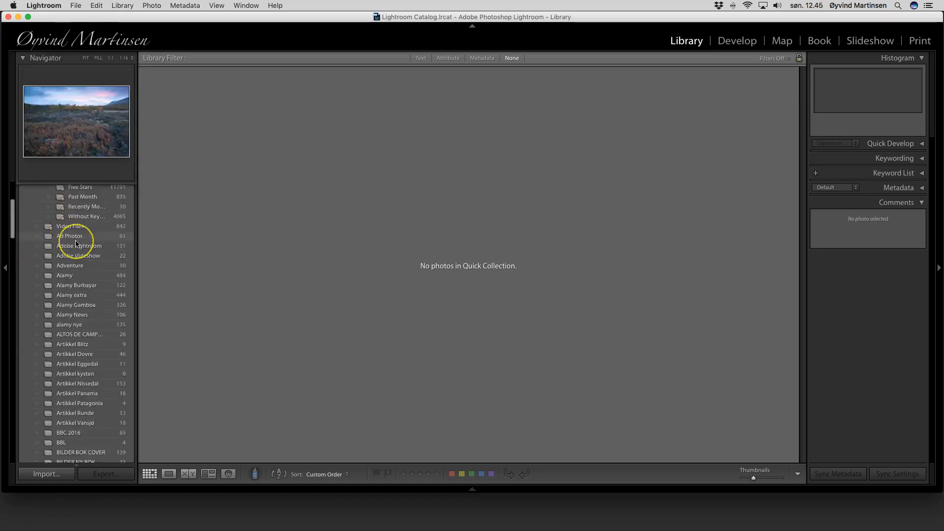
scroll(74, 245, "down", 10)
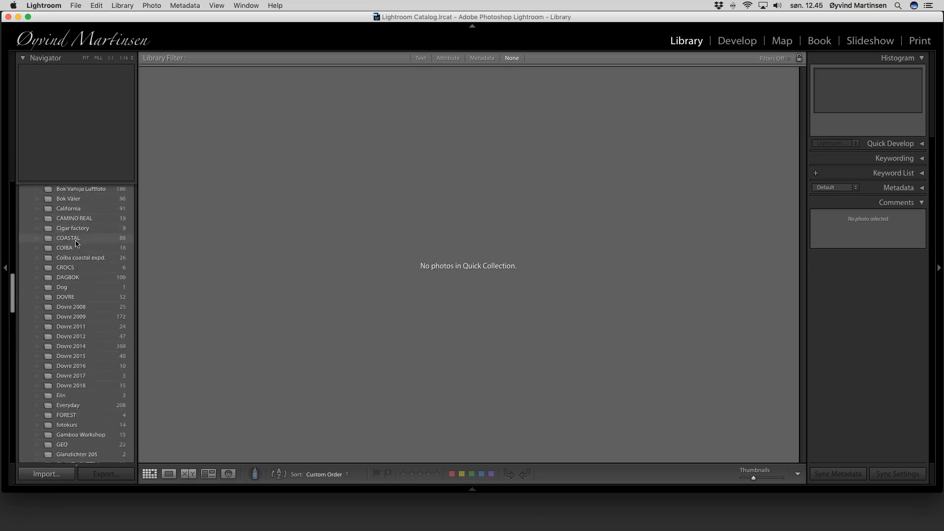
left_click(68, 254)
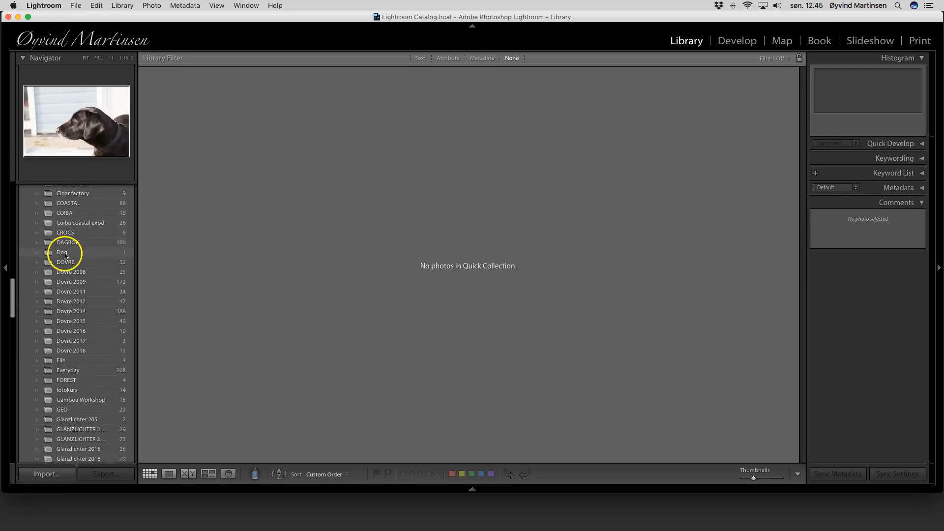
left_click(62, 254)
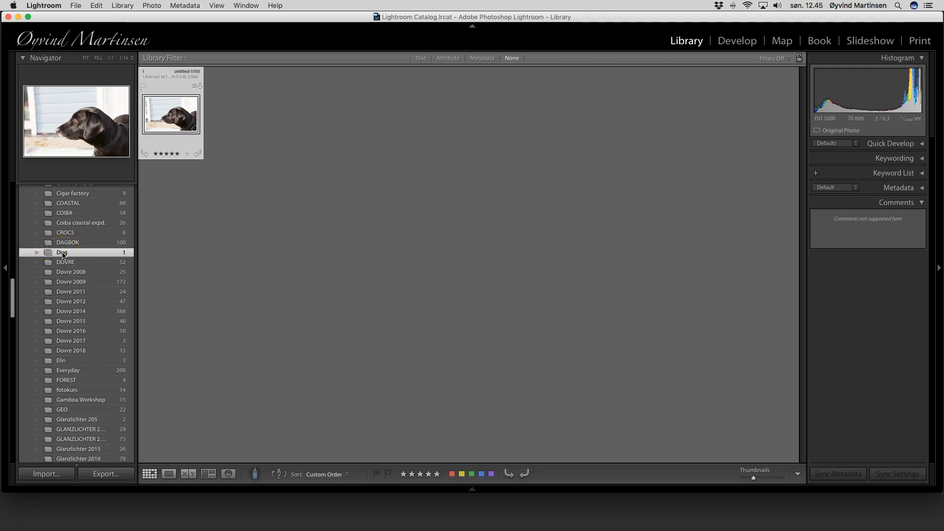
scroll(62, 254, "up", 15)
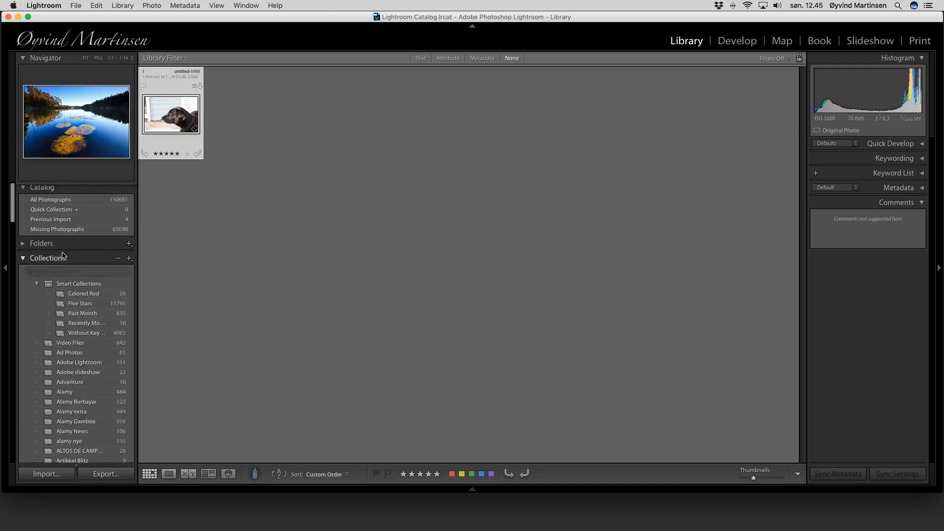
left_click(23, 259)
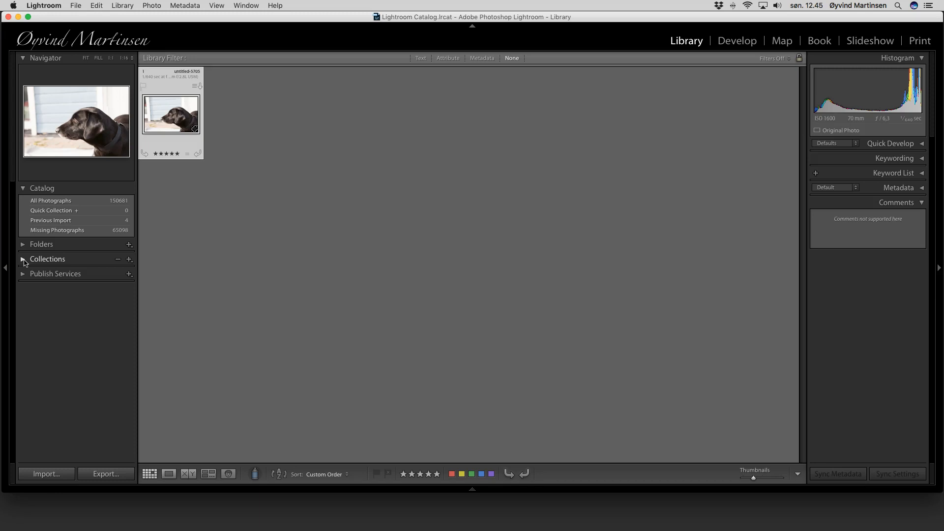
left_click(59, 212)
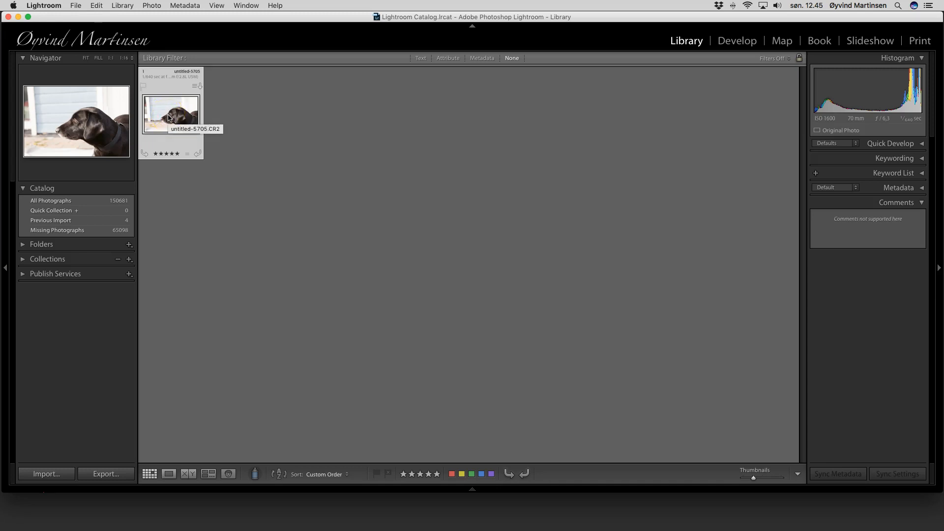
Step: Flag the Dog collection photo as rejected, start deleting rejected photos, and cancel the removal from the current collection
key("x")
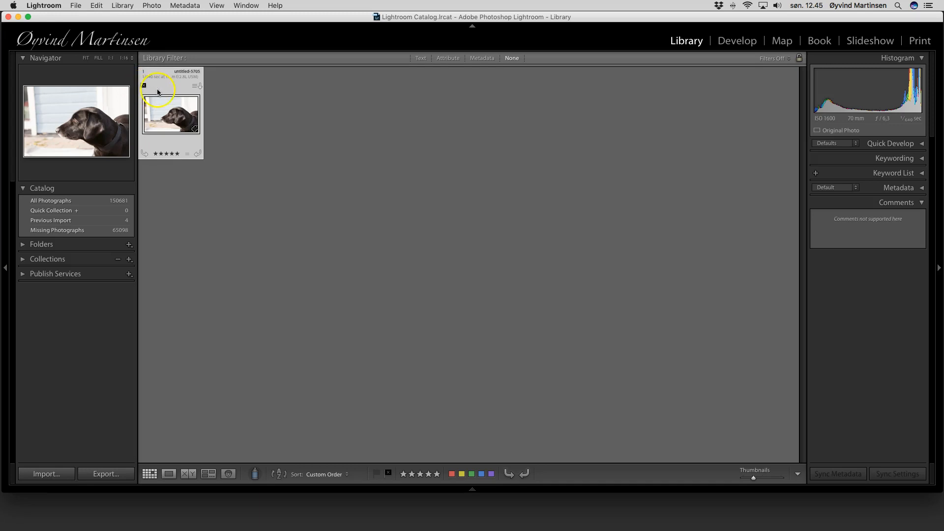
left_click(152, 6)
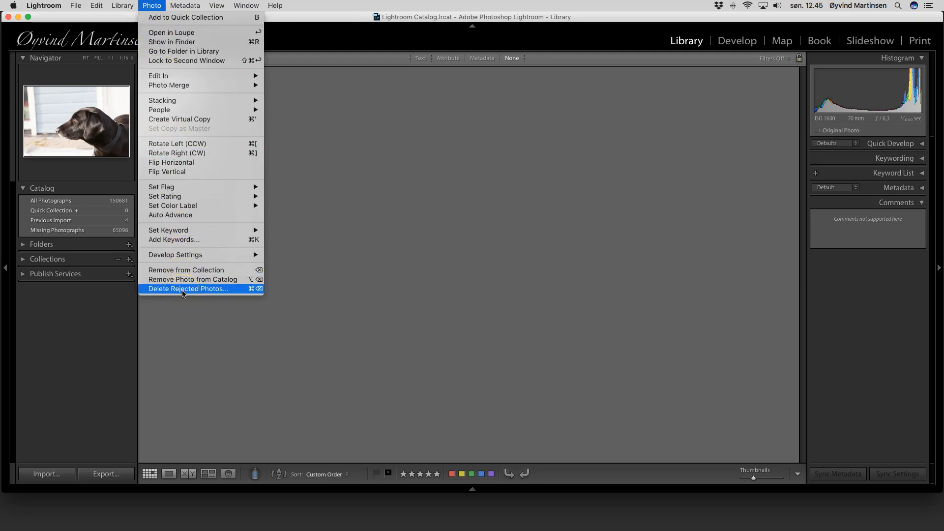
left_click(183, 290)
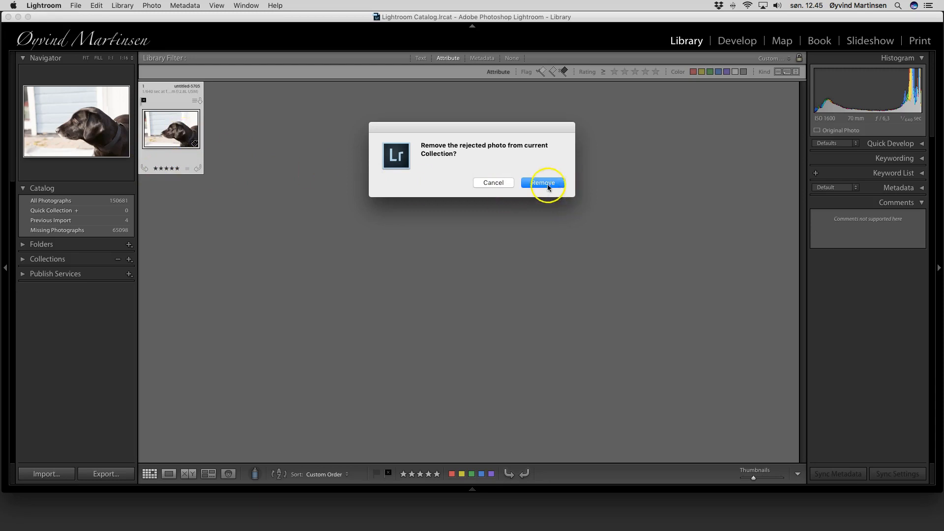
left_click(492, 182)
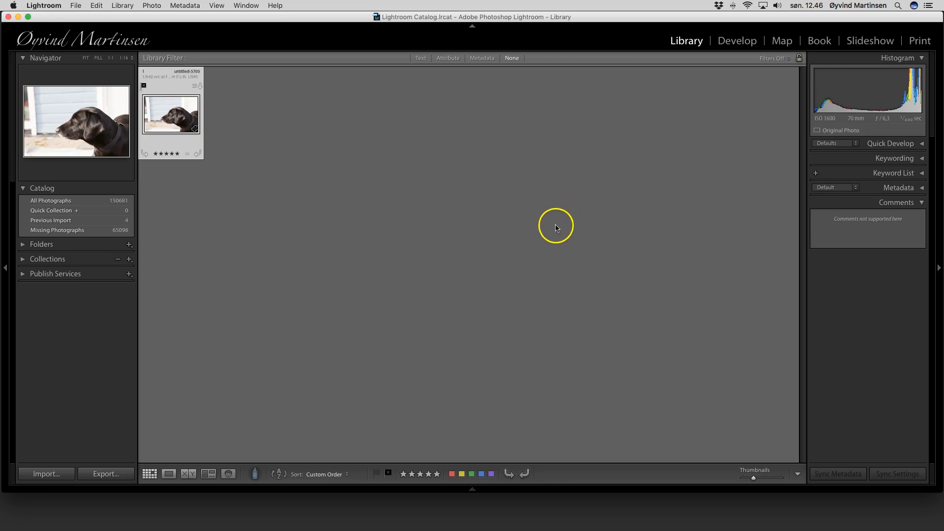
Step: Show all catalog photos tagged with the "online course" keyword and collapse the keyword list
left_click(921, 173)
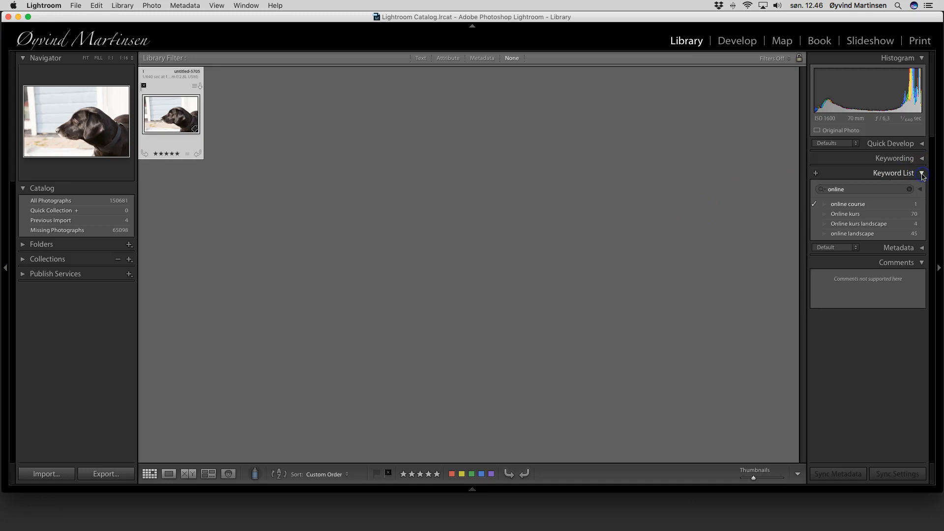
left_click(918, 204)
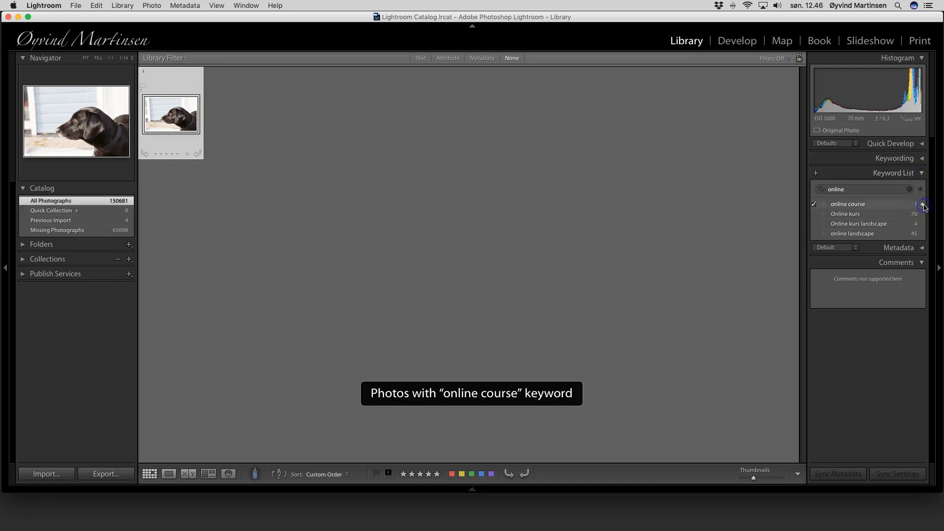
left_click(921, 173)
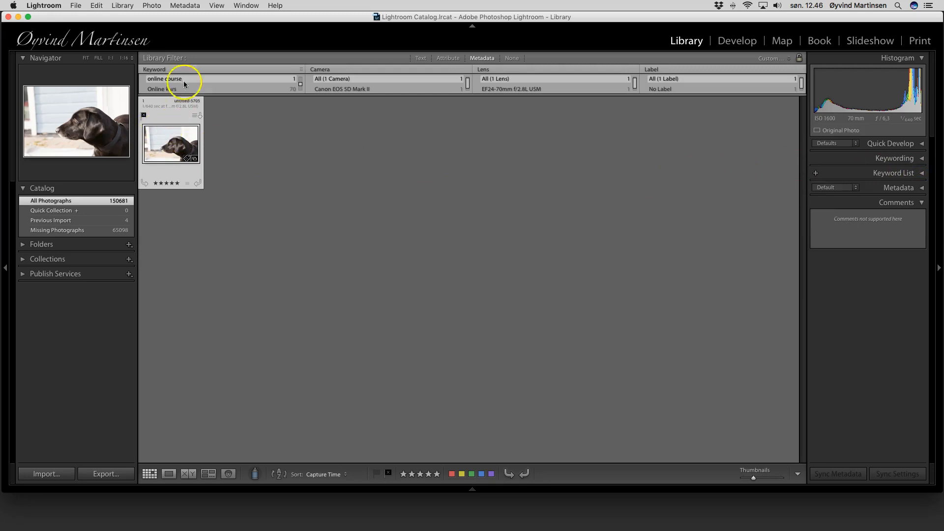
Step: Start deleting the rejected photo from the keyword-filtered catalog view and cancel at the choice between disk deletion and removal
left_click(152, 6)
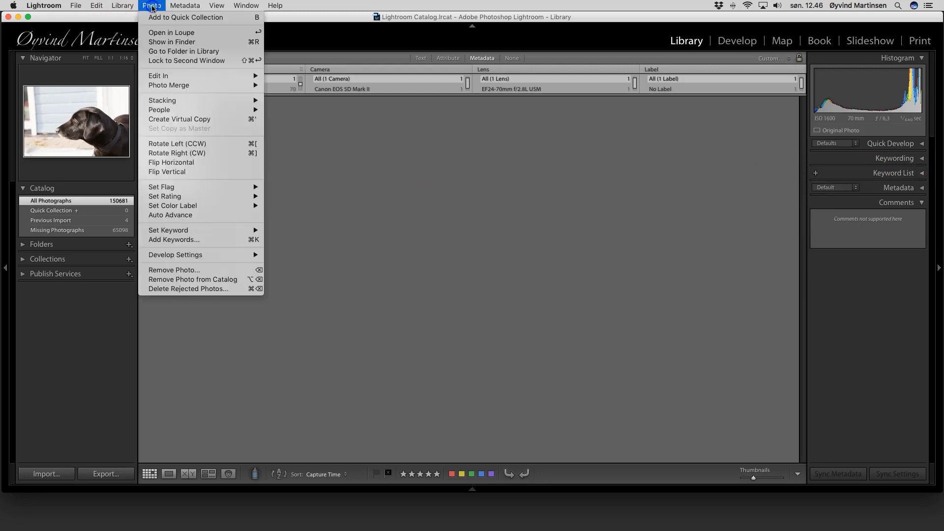
left_click(160, 290)
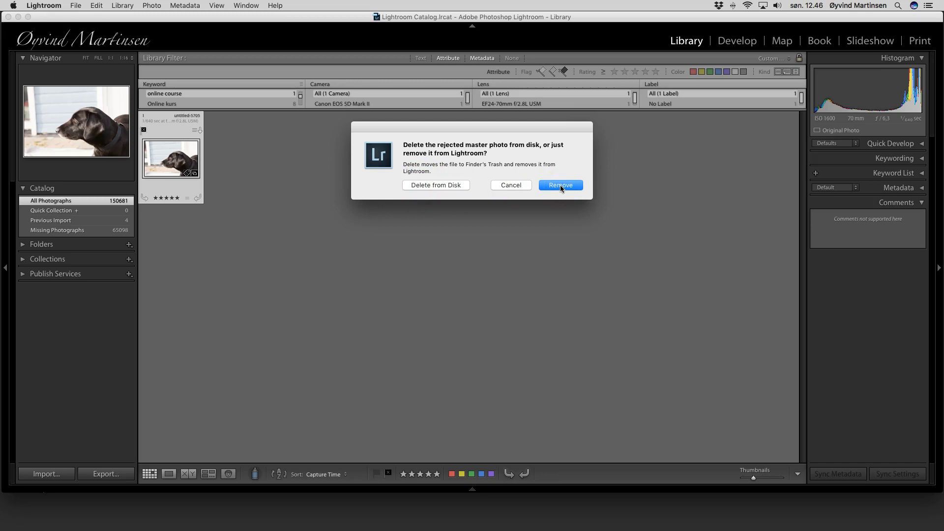
left_click(522, 186)
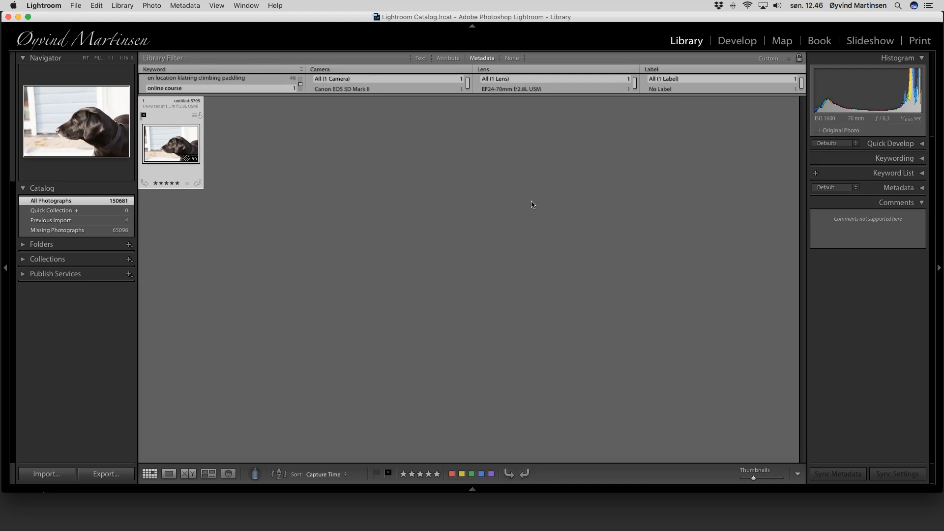
Step: Clear the rejected flag from the dog photo and keep the photo selected
left_click(144, 116)
left_click(167, 150)
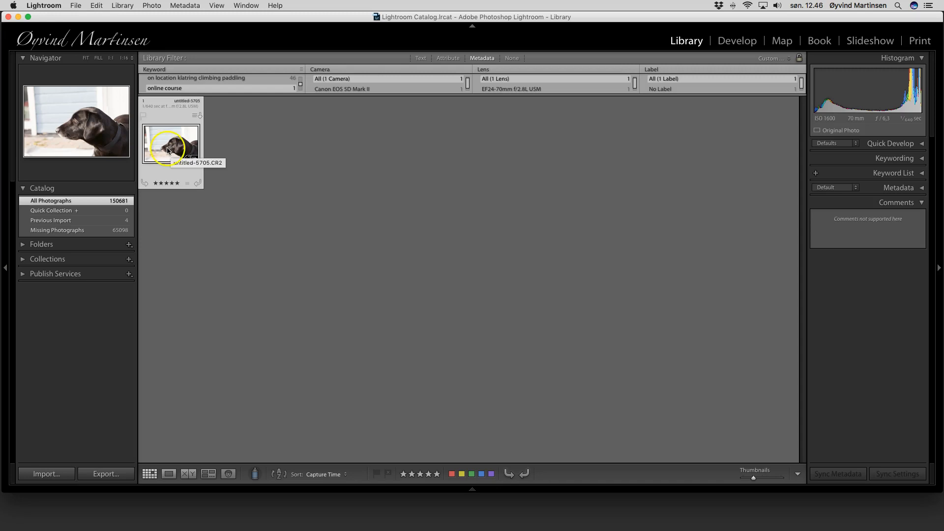
left_click(300, 269)
left_click(288, 264)
left_click(11, 505)
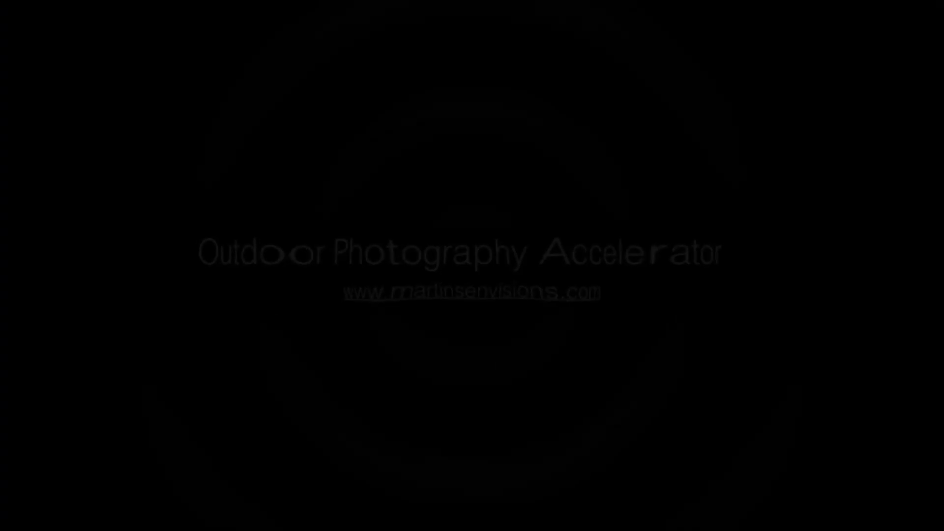